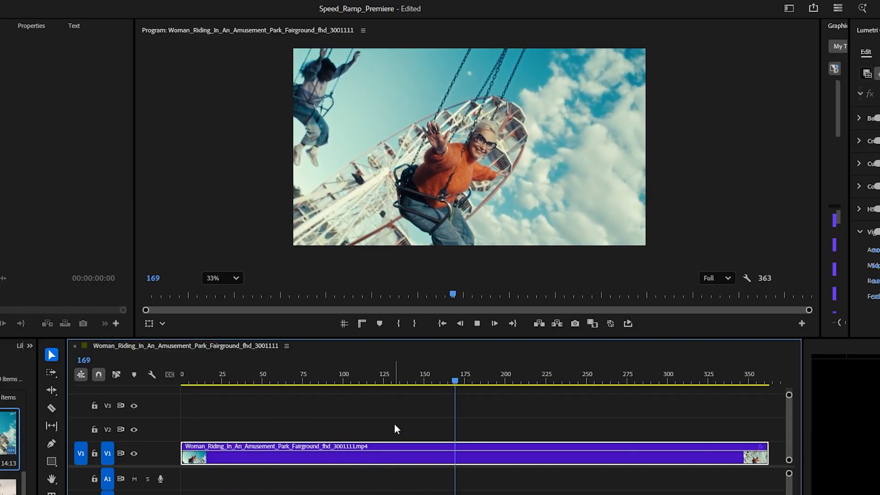
Scrub and step frame by frame through the middle of the swing-ride clip to examine where its speed should change.
{"action": "left_click", "coordinate": [429, 378]}
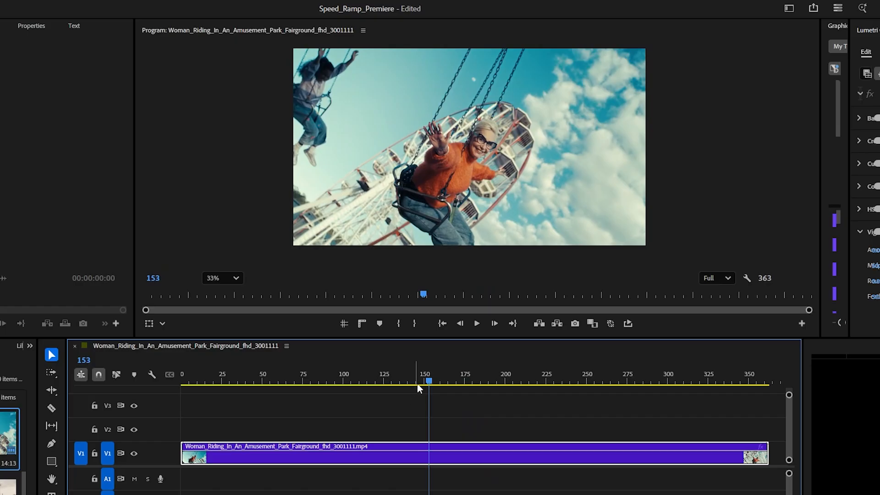
{"action": "left_click_drag", "start_coordinate": [426, 378], "coordinate": [451, 441]}
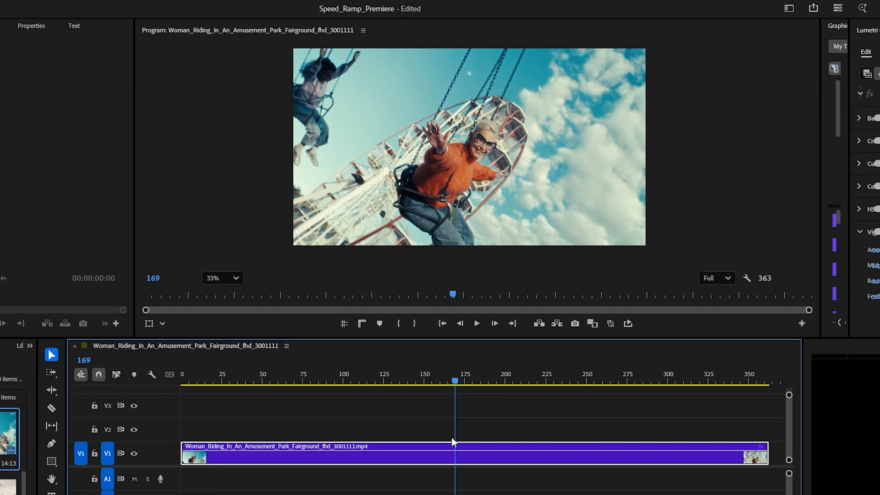
{"action": "key", "text": "Right"}
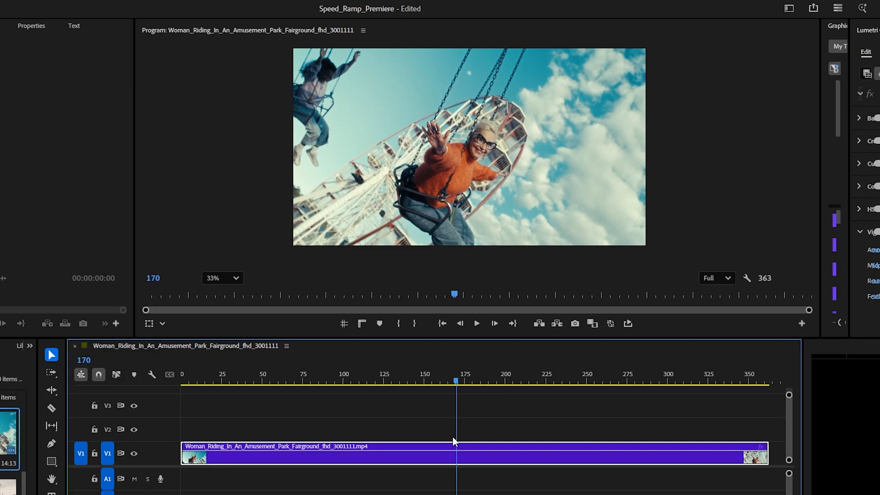
{"action": "key", "text": "Left"}
{"action": "key", "text": "Left"}
{"action": "key", "text": "Left"}
{"action": "key", "text": "Left"}
{"action": "key", "text": "Left"}
{"action": "key", "text": "Left"}
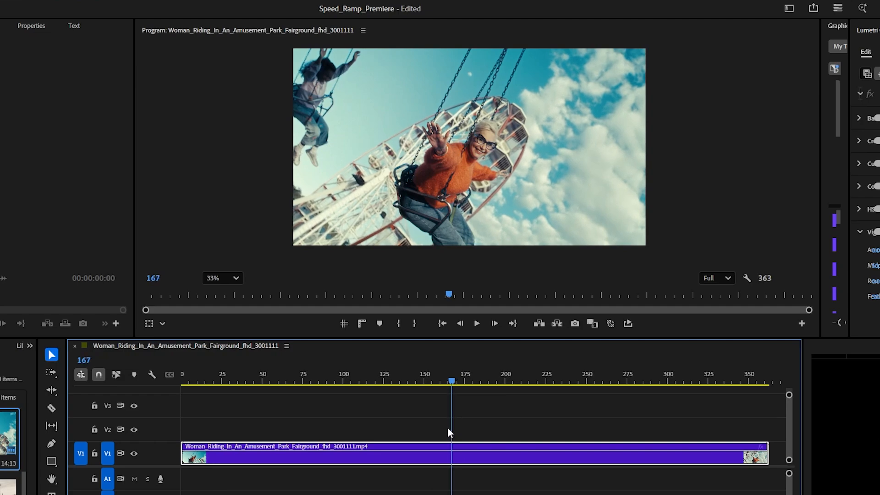
{"action": "left_click_drag", "start_coordinate": [443, 427], "coordinate": [495, 443]}
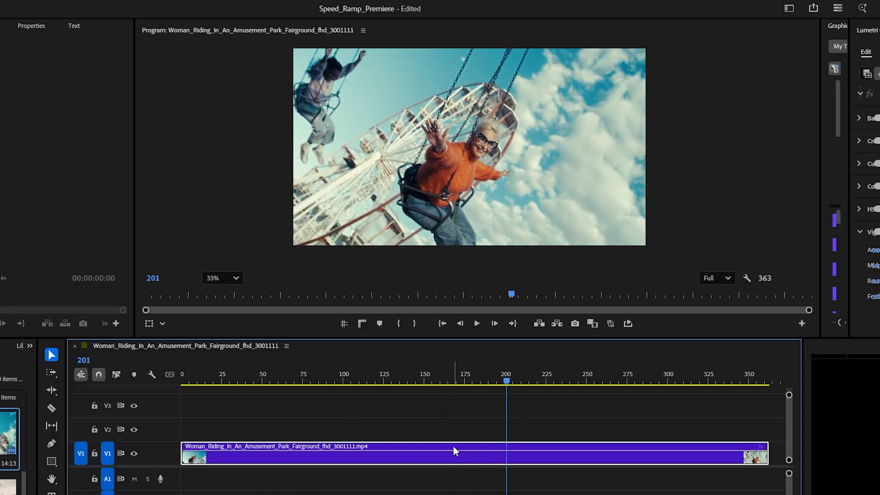
Show the clip's Time Remapping Speed keyframes and enlarge the V1 track height to expose the speed line.
{"action": "right_click", "coordinate": [409, 445]}
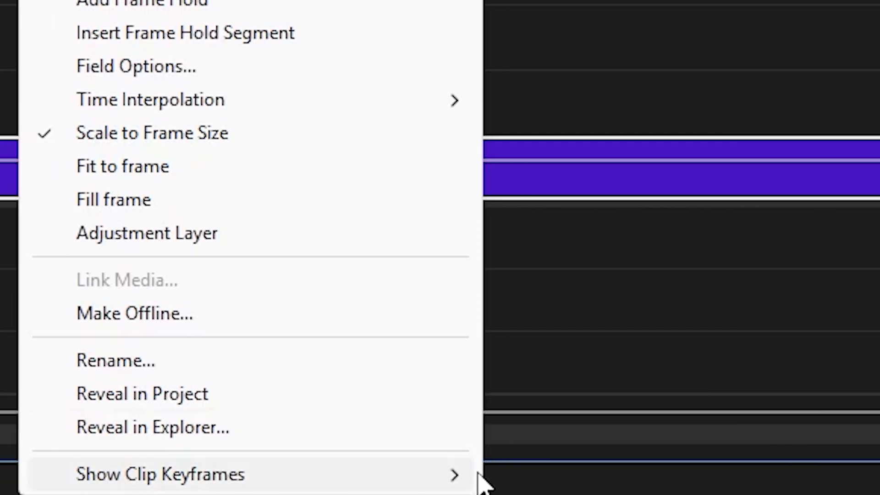
{"action": "mouse_move", "coordinate": [452, 481]}
{"action": "mouse_move", "coordinate": [546, 440]}
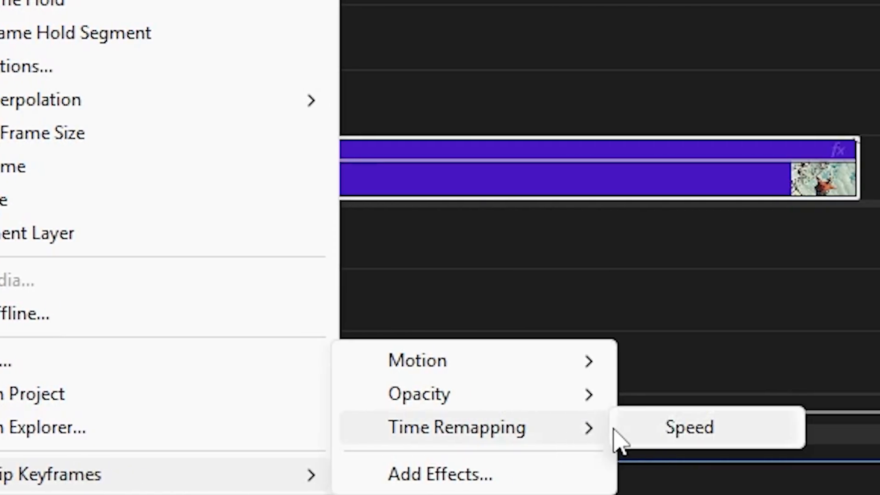
{"action": "left_click", "coordinate": [786, 428]}
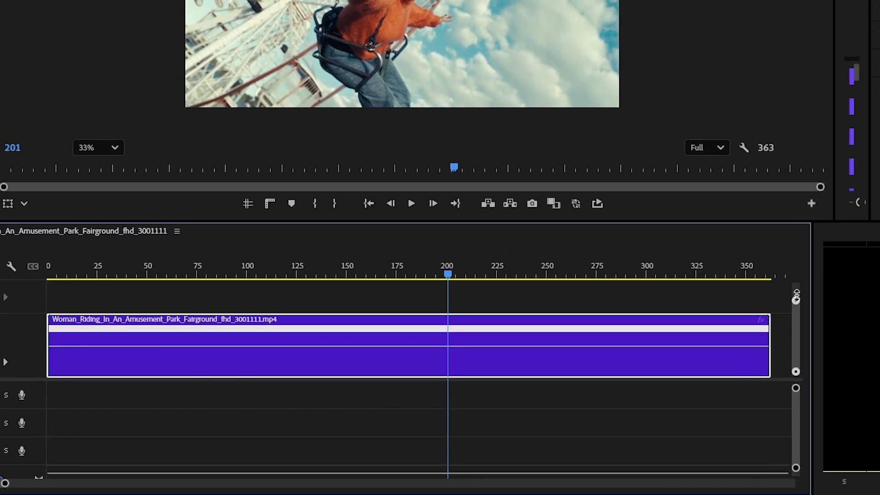
{"action": "left_click_drag", "start_coordinate": [796, 295], "coordinate": [797, 298]}
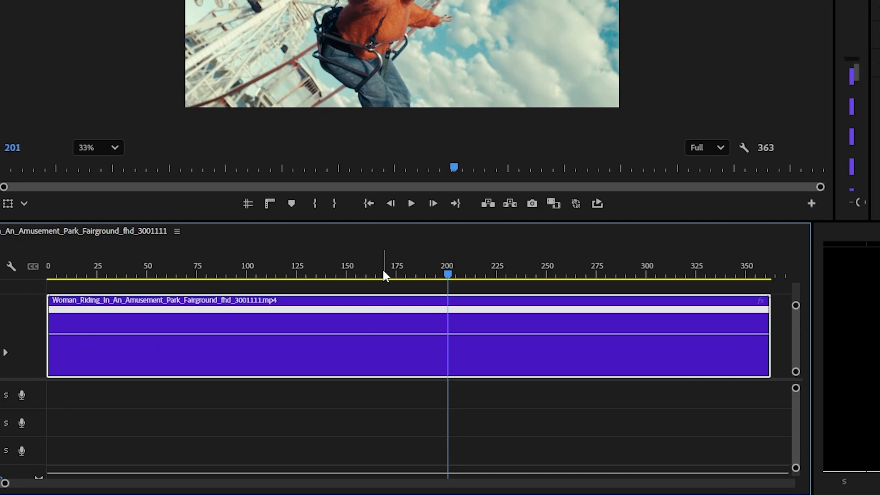
Add a speed keyframe to the clip at about frame 242 with the Pen tool, and return to the Selection tool.
{"action": "left_click_drag", "start_coordinate": [384, 275], "coordinate": [558, 306]}
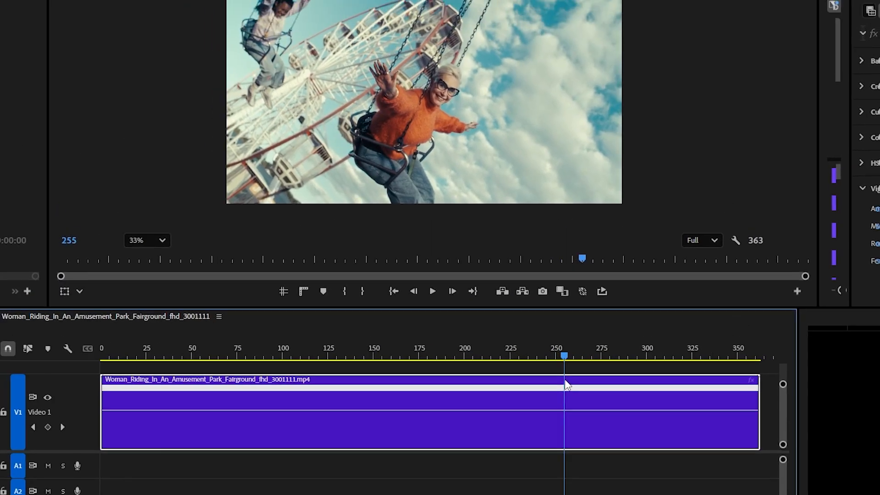
{"action": "left_click_drag", "start_coordinate": [565, 384], "coordinate": [543, 384]}
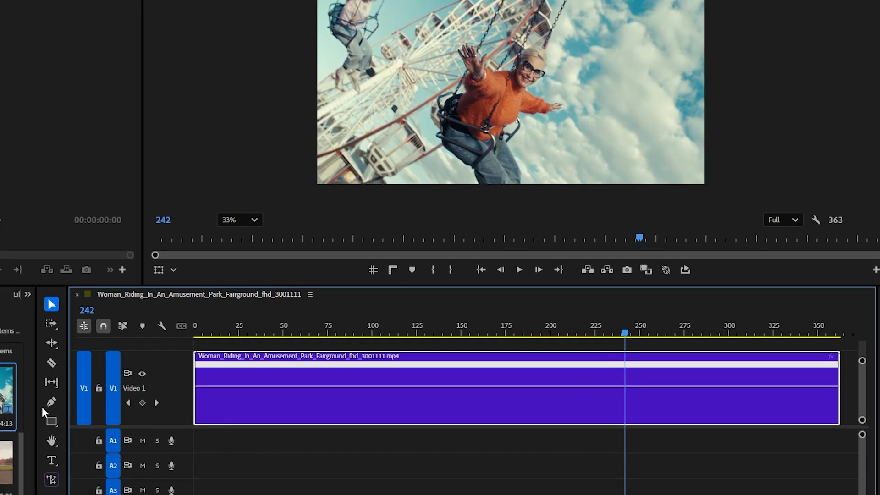
{"action": "left_click", "coordinate": [51, 402]}
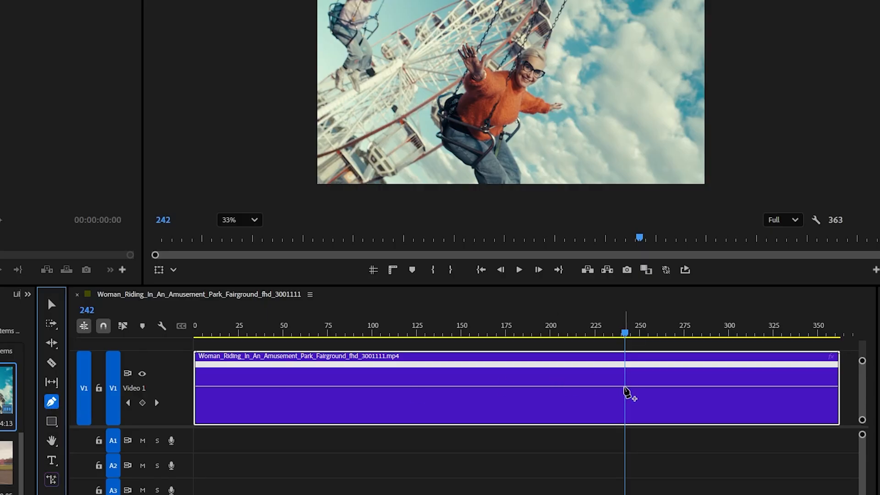
{"action": "left_click", "coordinate": [625, 387]}
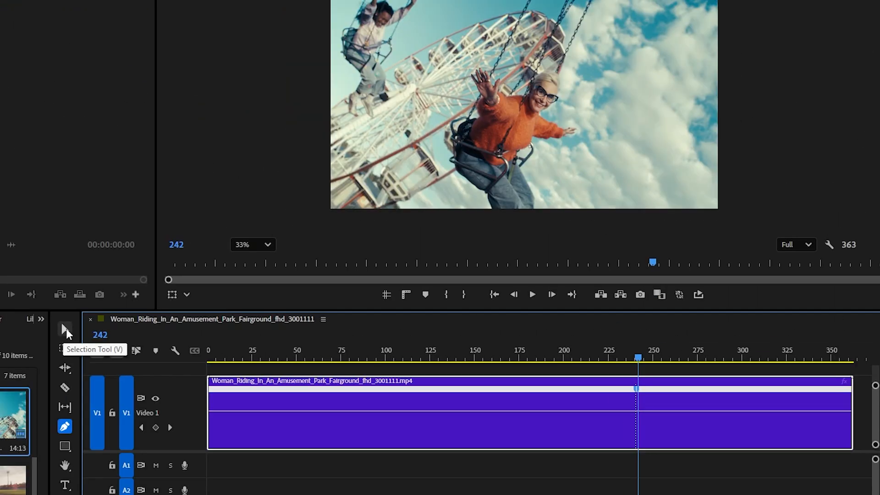
{"action": "left_click", "coordinate": [66, 329]}
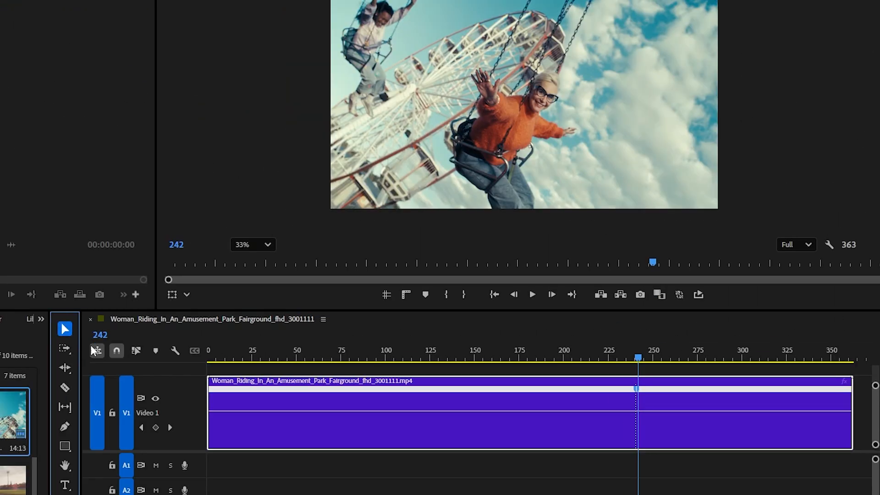
Raise the speed of the clip section before the keyframe to about 646%.
{"action": "left_click", "coordinate": [593, 415]}
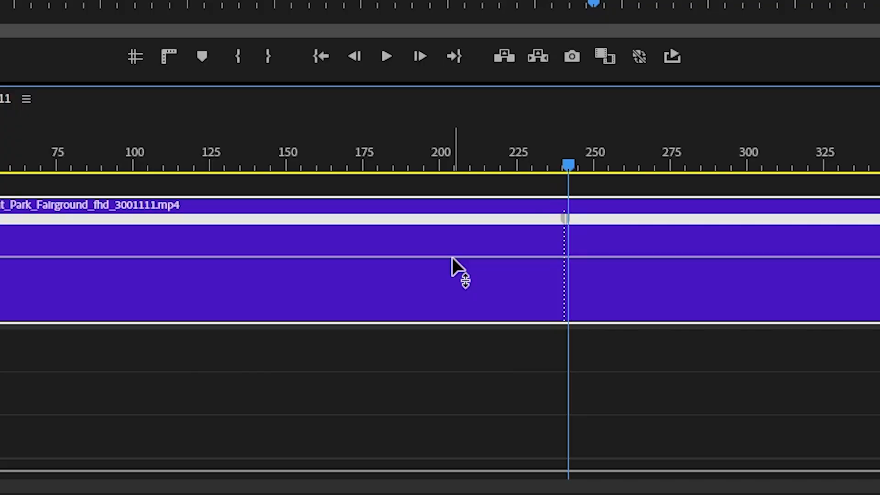
{"action": "left_click_drag", "start_coordinate": [452, 257], "coordinate": [452, 266]}
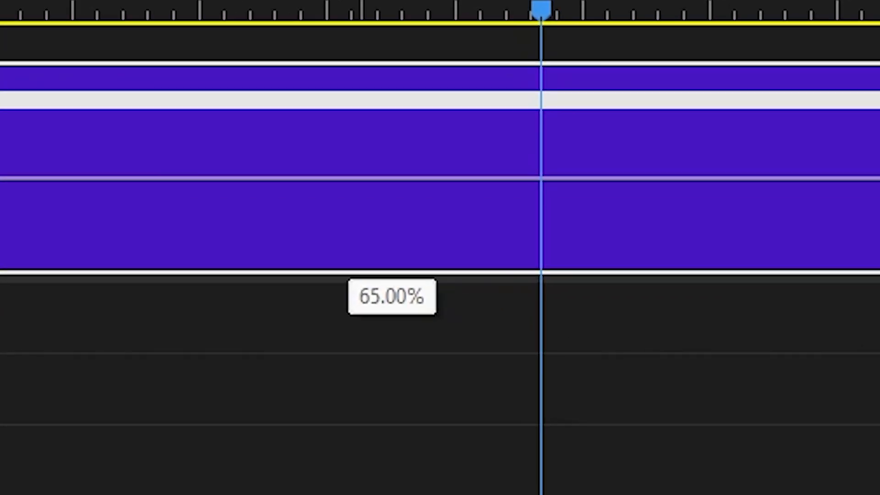
{"action": "left_click_drag", "start_coordinate": [352, 178], "coordinate": [352, 107]}
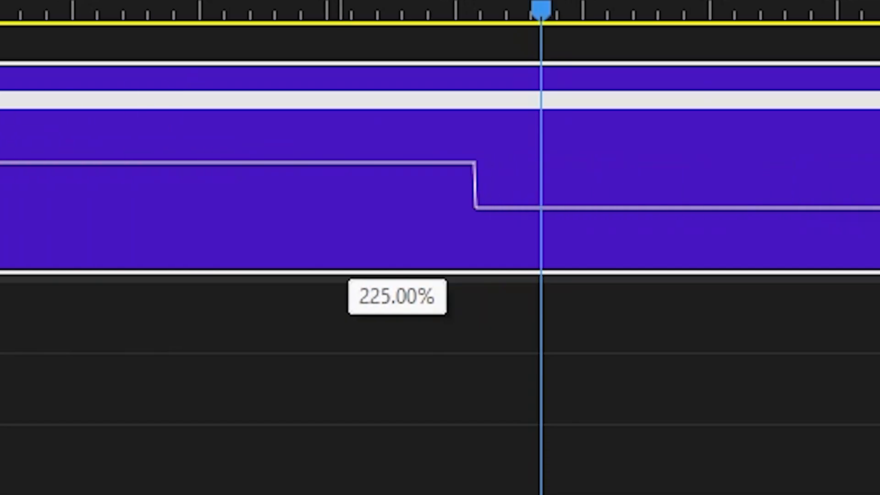
{"action": "left_click_drag", "start_coordinate": [352, 106], "coordinate": [352, 43]}
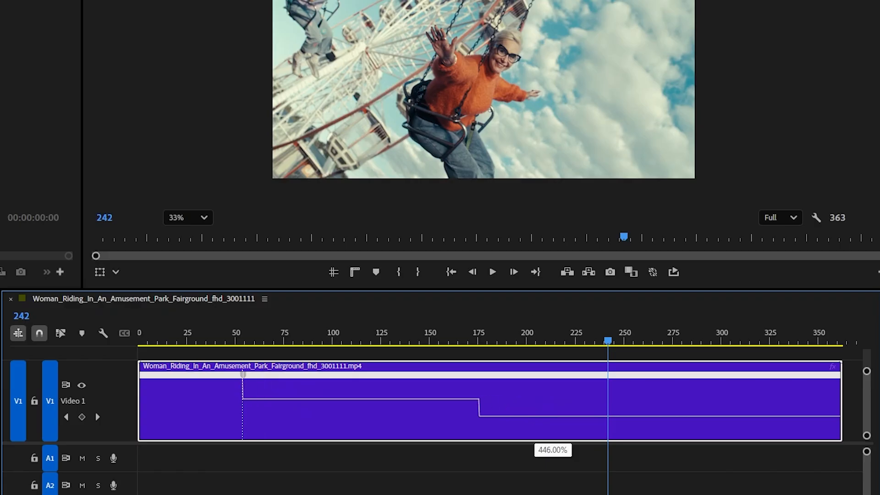
{"action": "left_click_drag", "start_coordinate": [552, 416], "coordinate": [552, 415]}
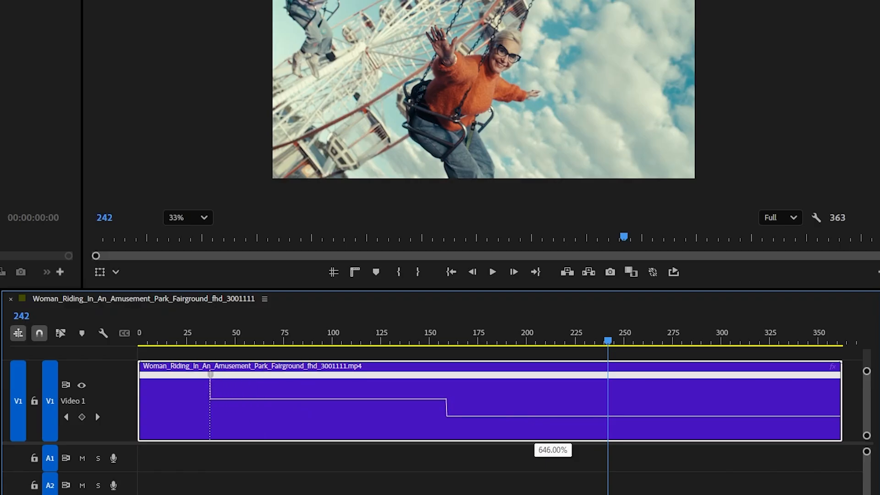
{"action": "left_click_drag", "start_coordinate": [552, 415], "coordinate": [552, 412]}
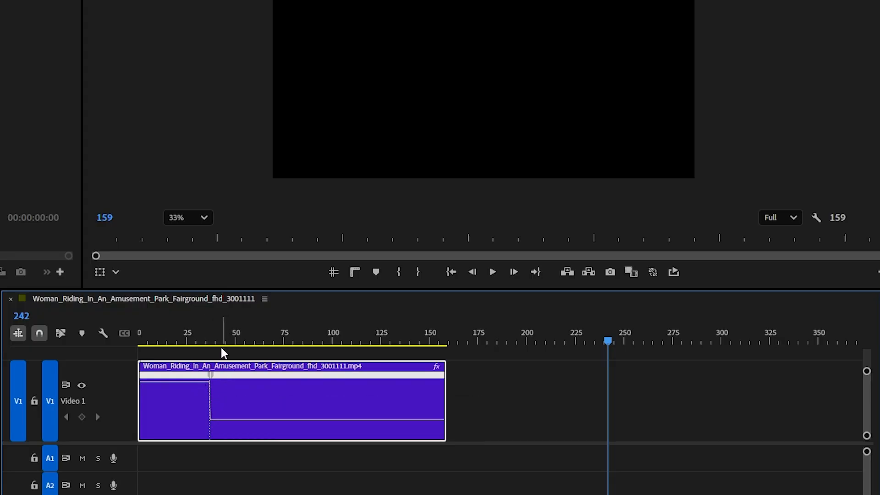
Play the clip from its start to check the abrupt speed change at the keyframe.
{"action": "left_click_drag", "start_coordinate": [199, 338], "coordinate": [136, 377]}
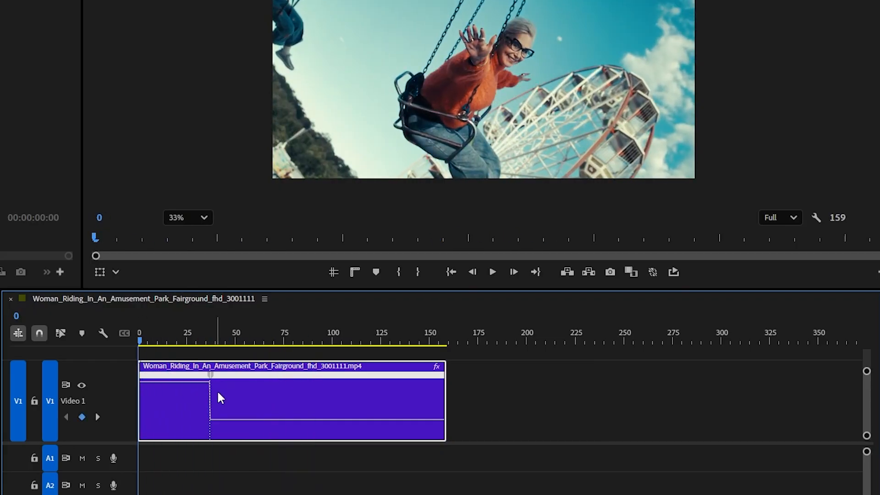
{"action": "key", "text": "space"}
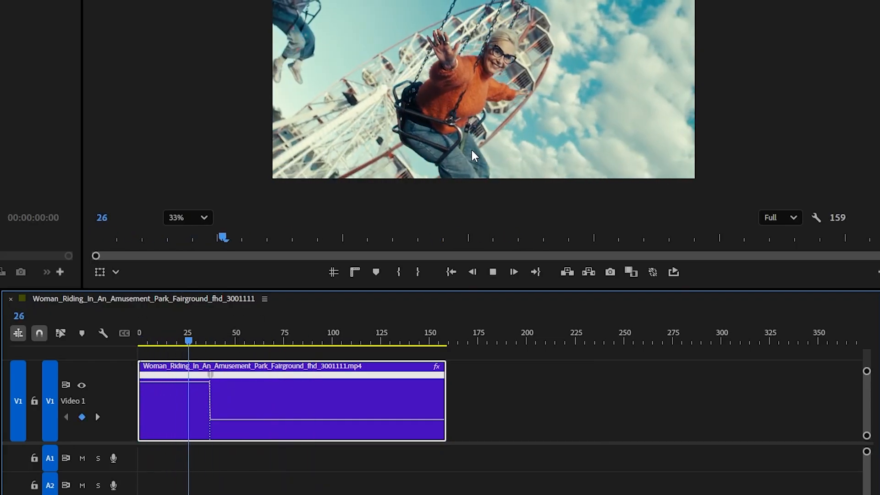
{"action": "mouse_move", "coordinate": [215, 337]}
{"action": "left_mouse_down"}
{"action": "mouse_move", "coordinate": [207, 332]}
{"action": "mouse_move", "coordinate": [218, 340]}
{"action": "mouse_move", "coordinate": [205, 342]}
{"action": "left_mouse_up"}
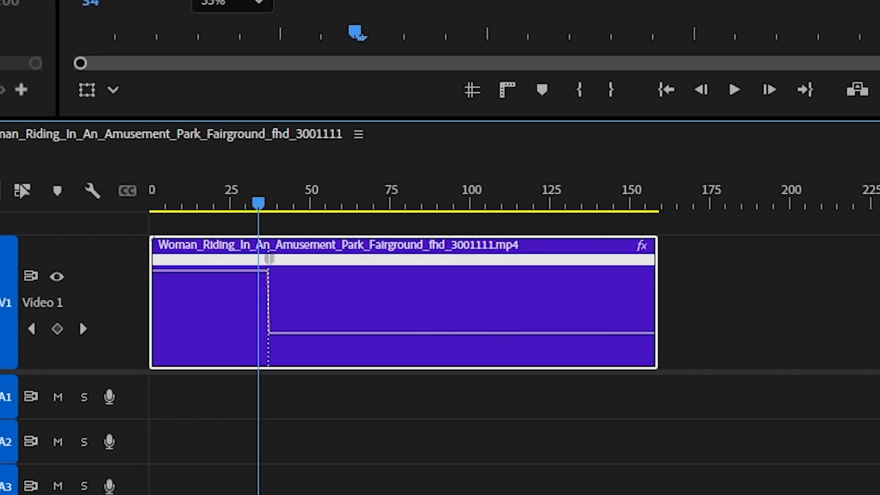
Split the speed keyframe into a smoothly curved ramp spanning about frames 34 to 58.
{"action": "left_click_drag", "start_coordinate": [270, 268], "coordinate": [304, 266]}
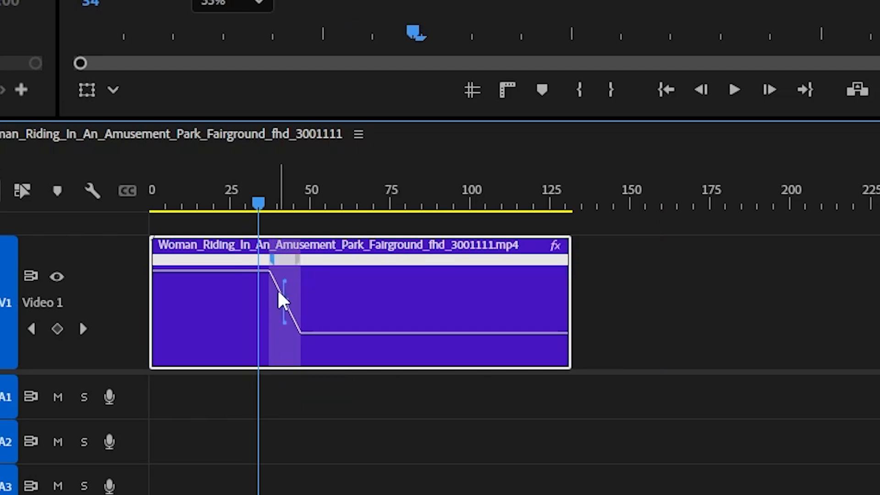
{"action": "left_click", "coordinate": [283, 295]}
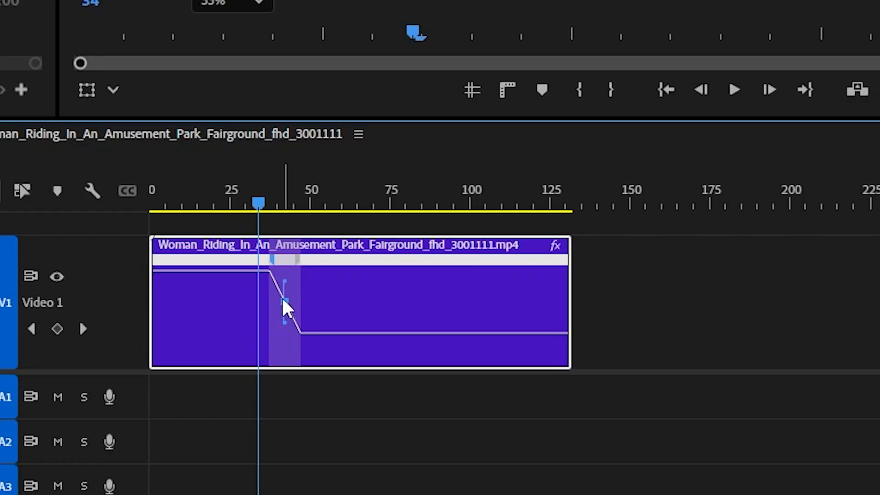
{"action": "left_click_drag", "start_coordinate": [284, 323], "coordinate": [348, 275]}
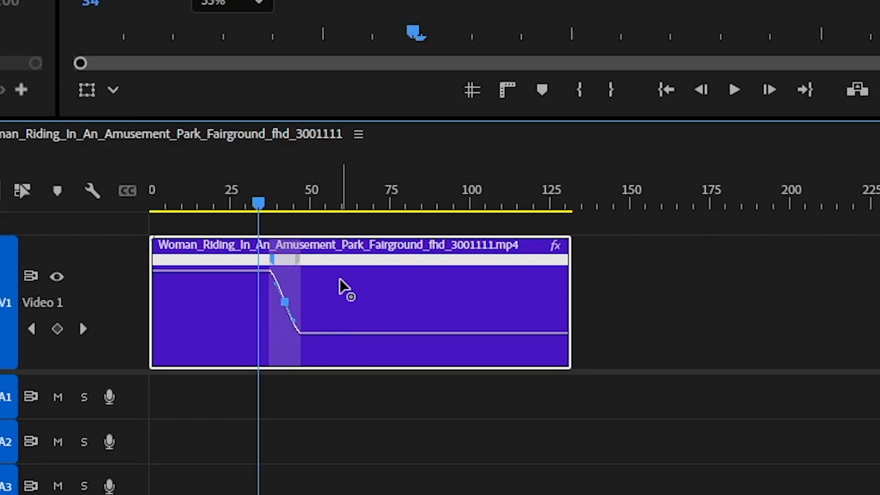
{"action": "left_click_drag", "start_coordinate": [301, 261], "coordinate": [332, 269]}
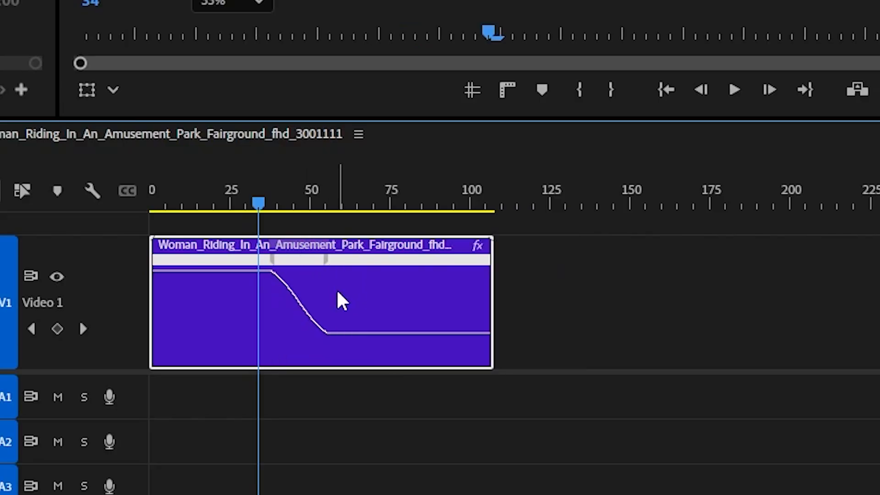
{"action": "left_click_drag", "start_coordinate": [277, 268], "coordinate": [262, 268]}
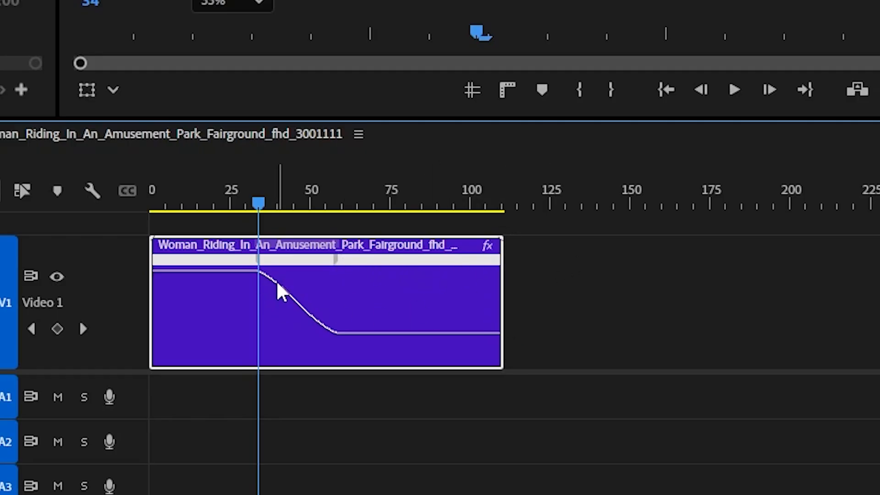
Play and scrub repeatedly through the ramped section to examine how smoothly the clip slows down.
{"action": "left_click_drag", "start_coordinate": [258, 207], "coordinate": [159, 206]}
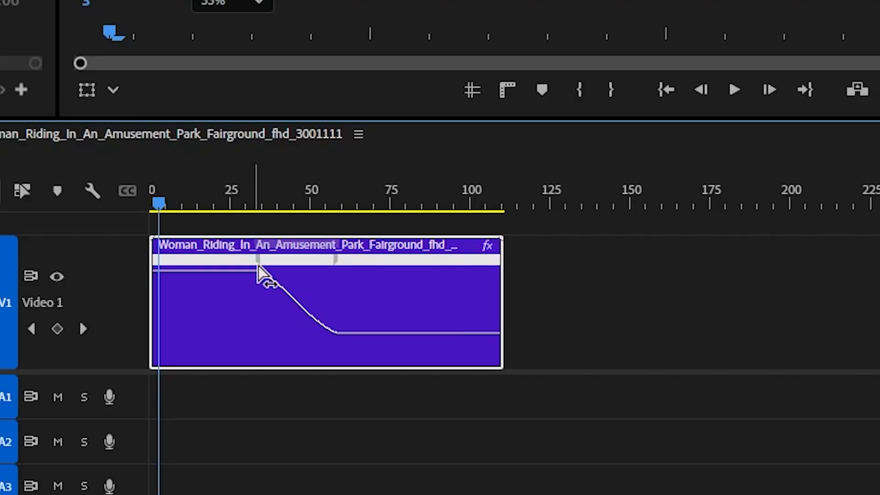
{"action": "key", "text": "space"}
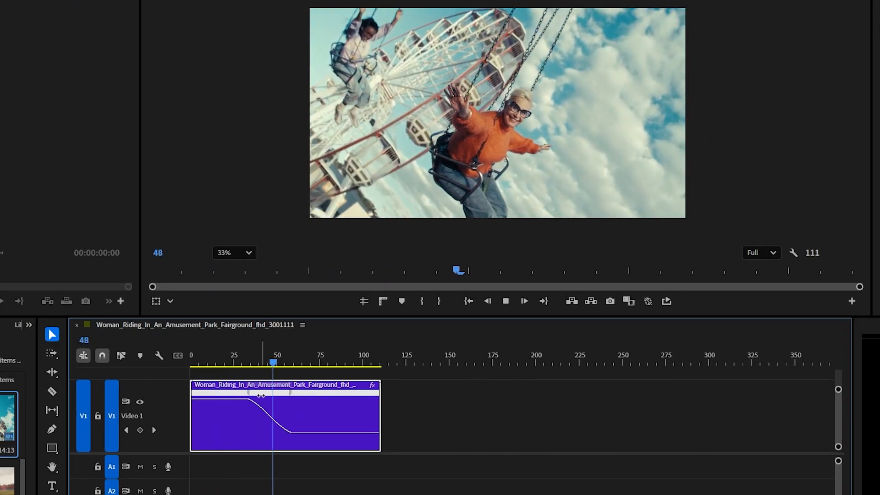
{"action": "left_click", "coordinate": [252, 362]}
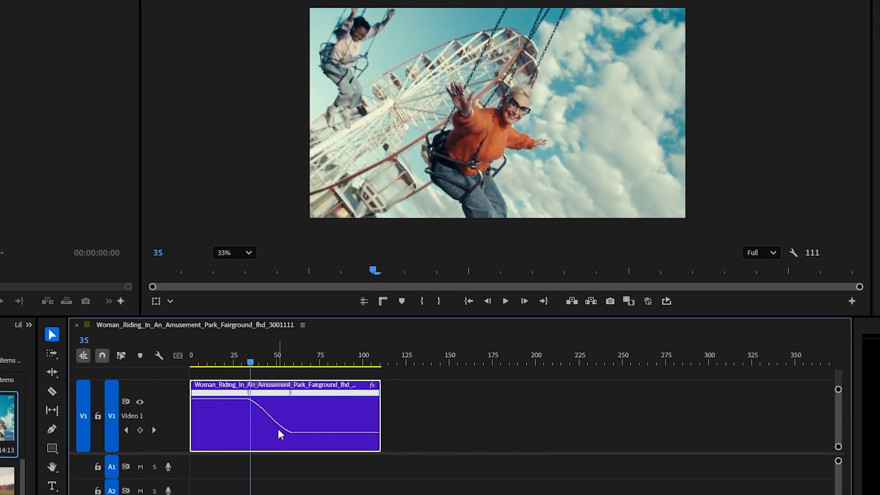
{"action": "key", "text": "space"}
{"action": "left_click", "coordinate": [267, 357]}
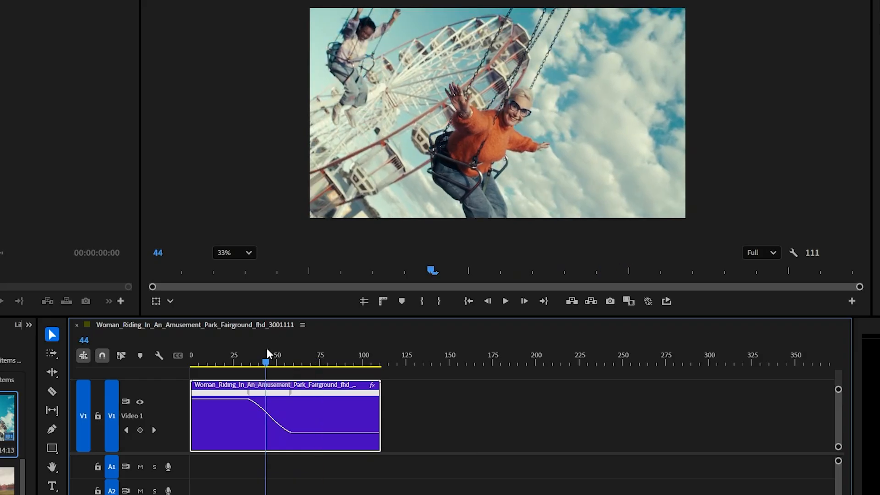
{"action": "left_click_drag", "start_coordinate": [267, 350], "coordinate": [196, 361]}
{"action": "key", "text": "space"}
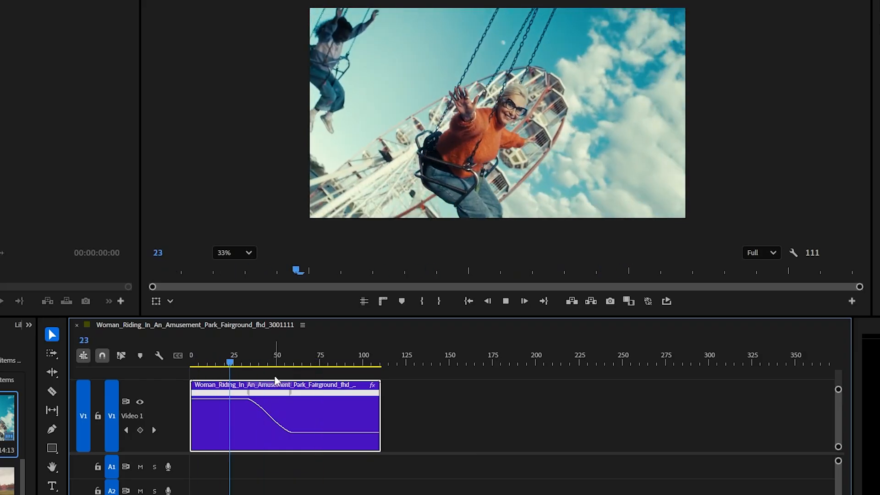
{"action": "key", "text": "space"}
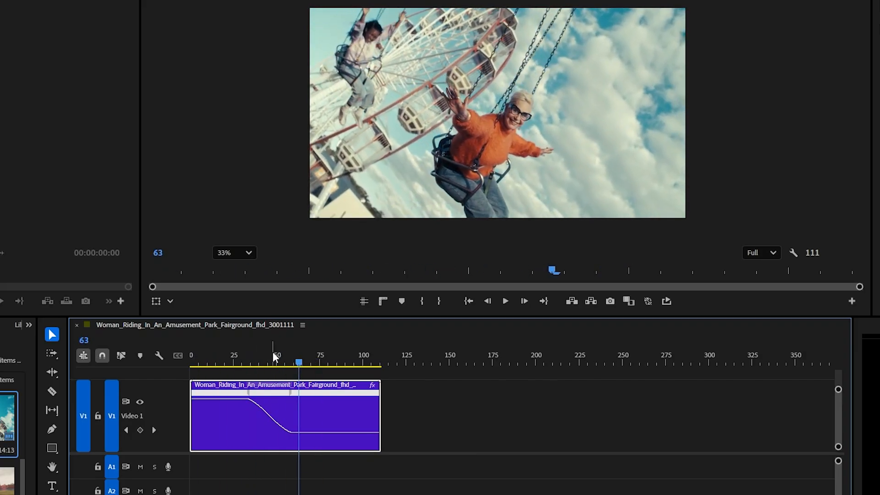
{"action": "left_click_drag", "start_coordinate": [276, 363], "coordinate": [222, 327]}
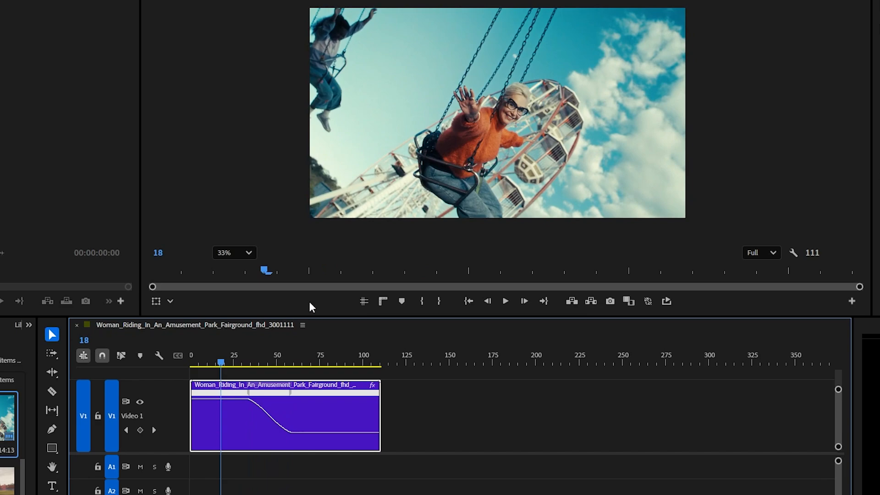
{"action": "key", "text": "space"}
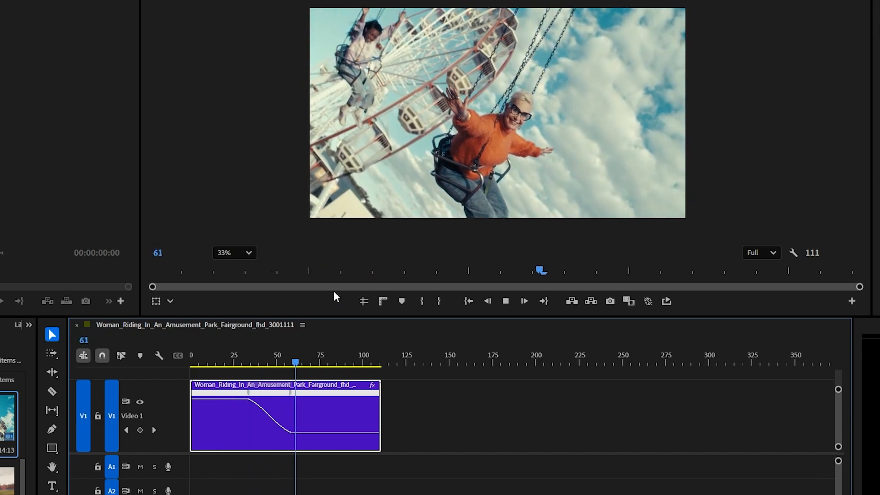
{"action": "key", "text": "space"}
{"action": "left_click", "coordinate": [223, 350]}
{"action": "key", "text": "space"}
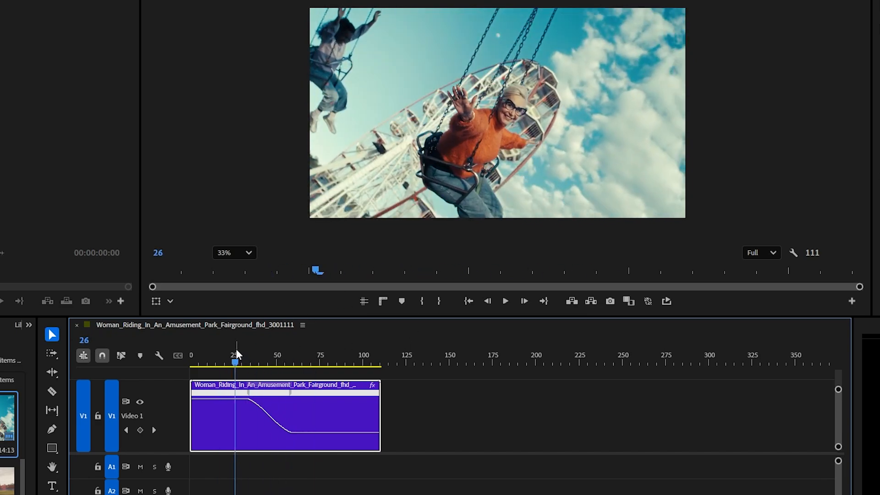
{"action": "key", "text": "space"}
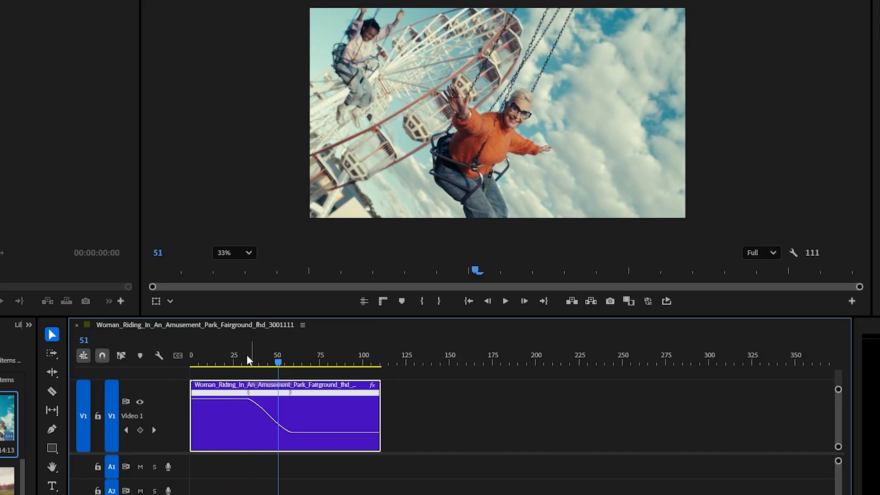